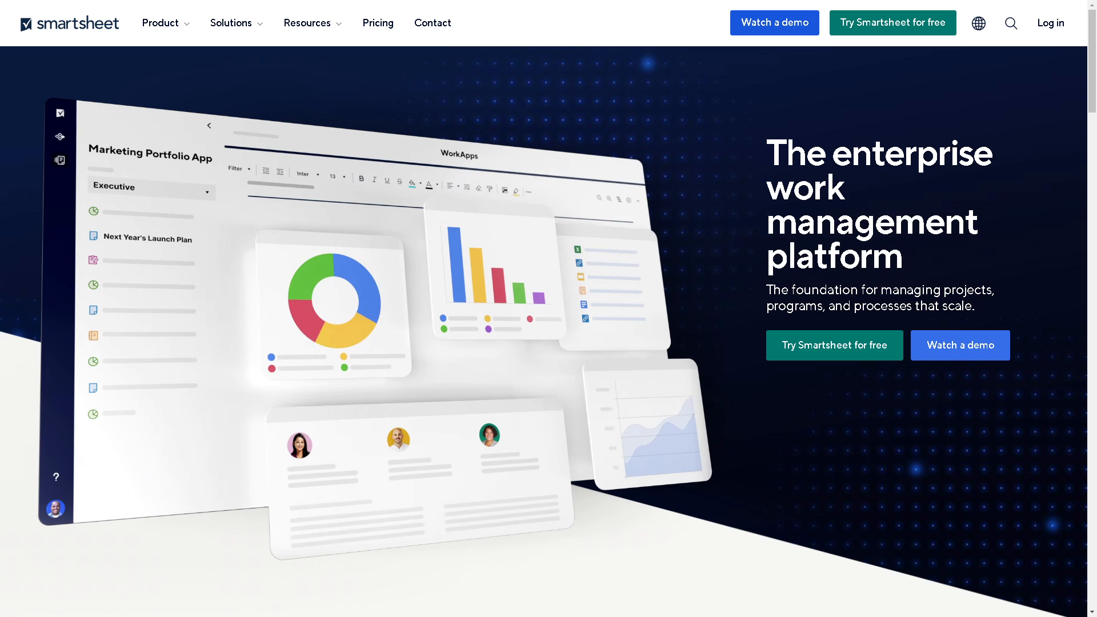
- Open the Smartsheet platform overview from the home page and proceed to log in to the account
{"action": "scroll", "coordinate": [246, 425], "scroll_direction": "down", "scroll_amount": 10}
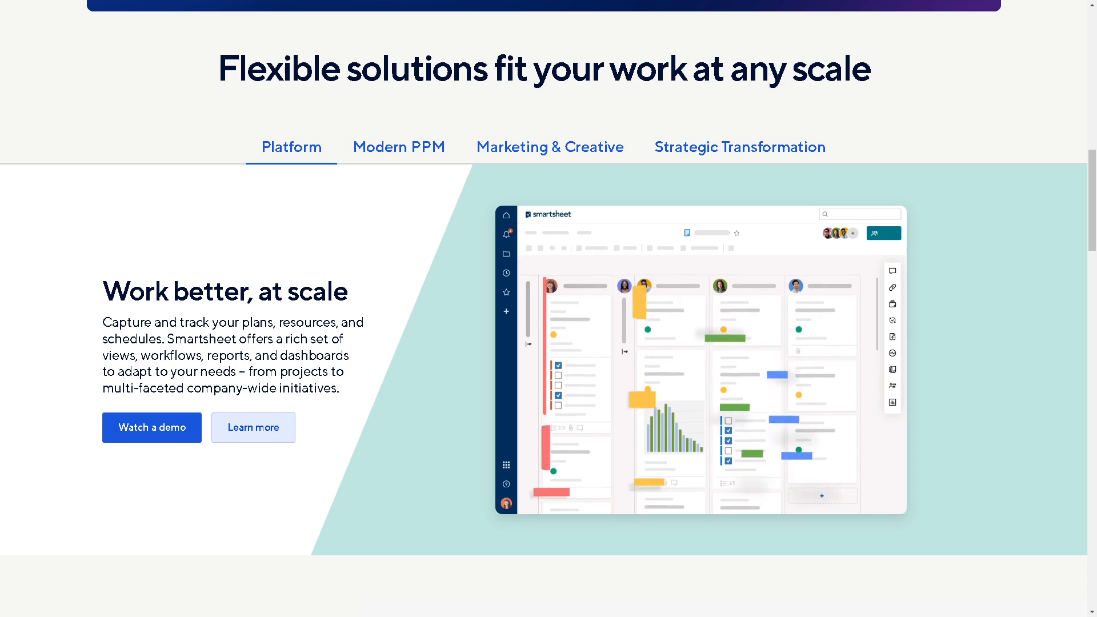
{"action": "left_click", "coordinate": [246, 425]}
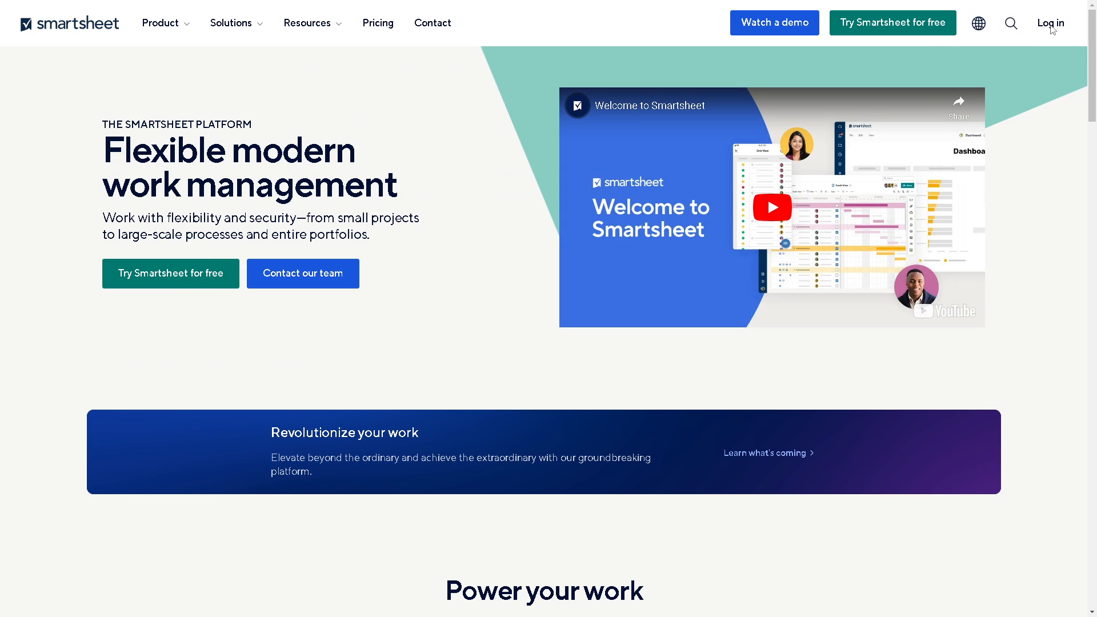
{"action": "left_click", "coordinate": [1050, 24]}
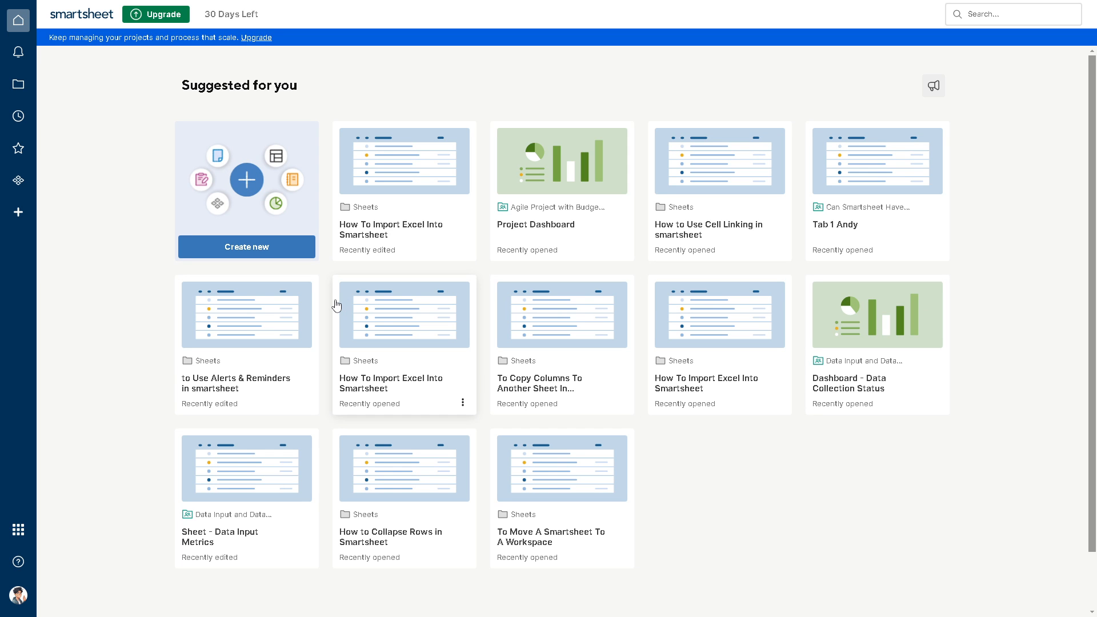
- Look over the suggested items on the home page and the WorkApps page, and return home
{"action": "scroll", "coordinate": [345, 320], "scroll_direction": "down", "scroll_amount": 2}
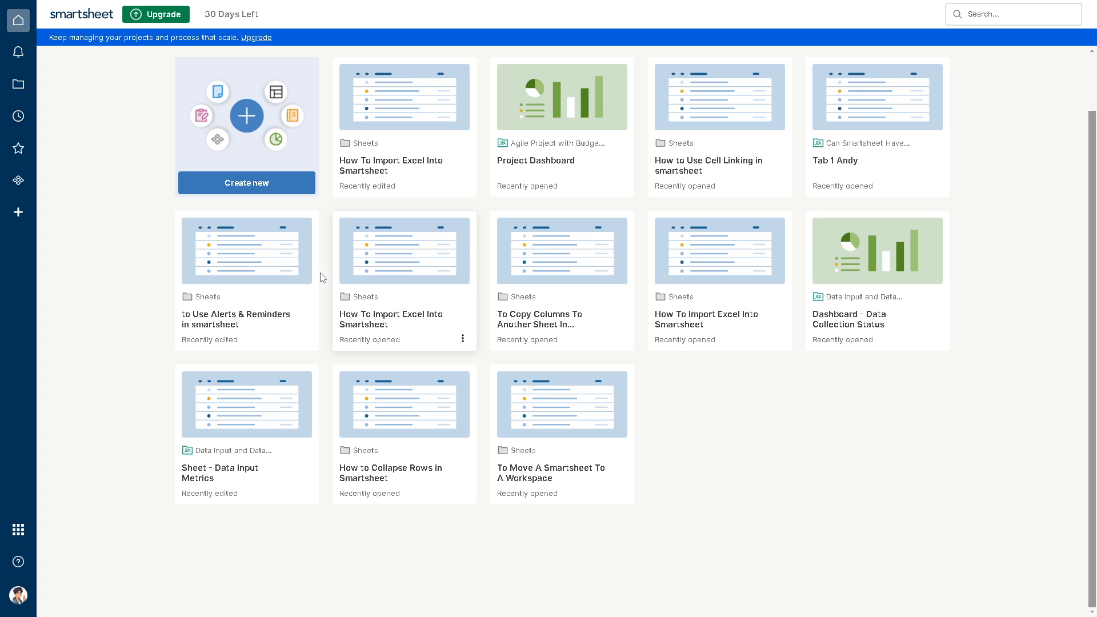
{"action": "scroll", "coordinate": [343, 200], "scroll_direction": "up", "scroll_amount": 2}
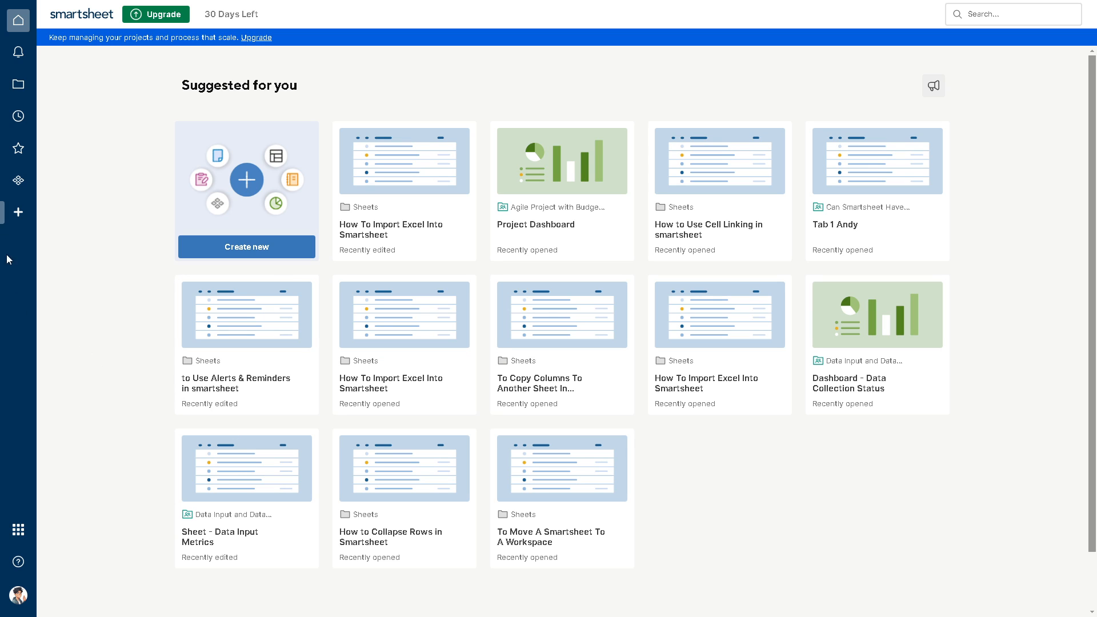
{"action": "left_click", "coordinate": [18, 181]}
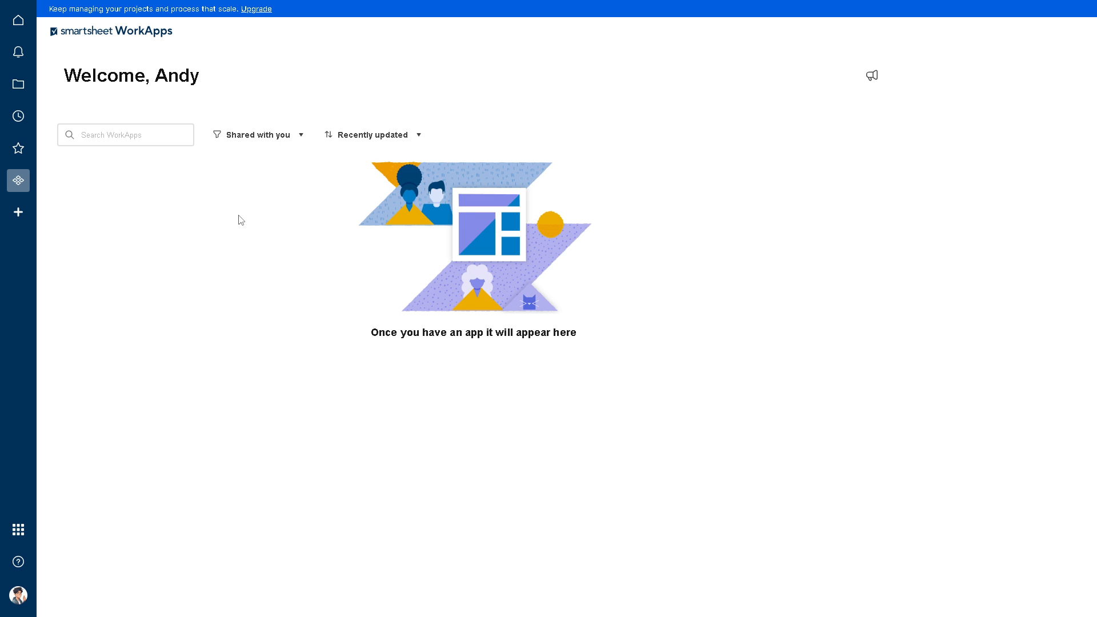
{"action": "left_click", "coordinate": [18, 25]}
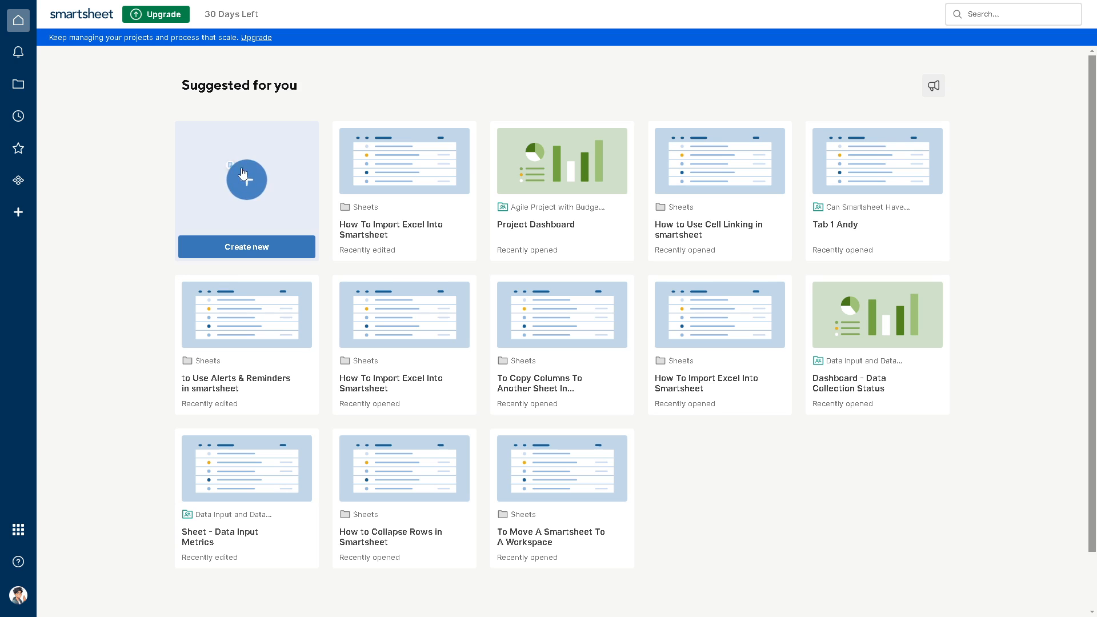
- Create a new sheet named "how to pull data from another sheet in smartsheet"
{"action": "left_click", "coordinate": [278, 196]}
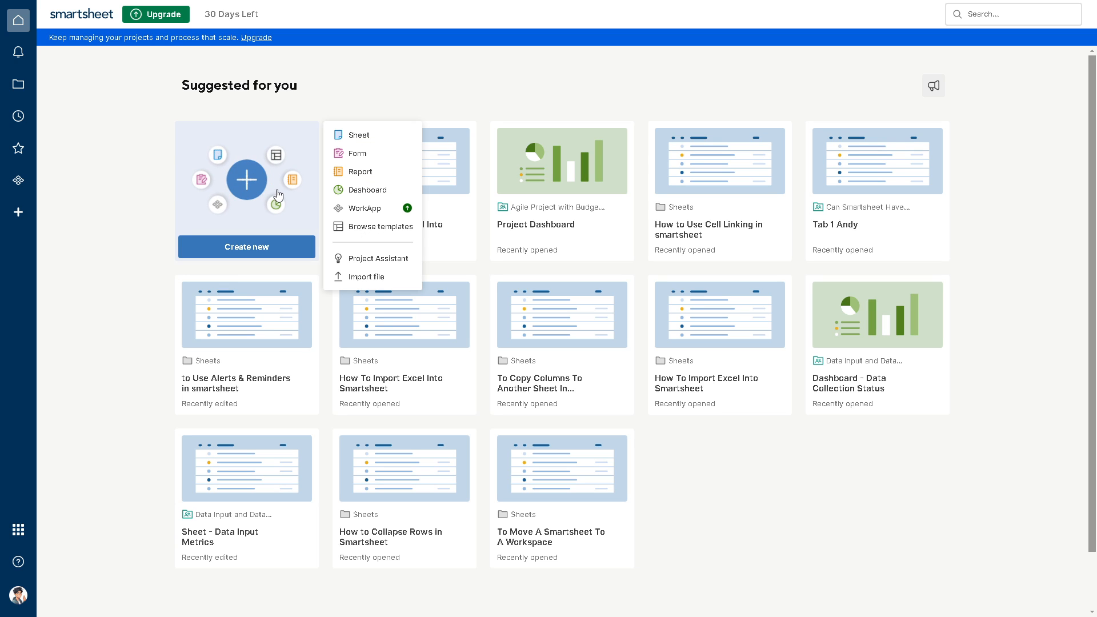
{"action": "left_click", "coordinate": [361, 136]}
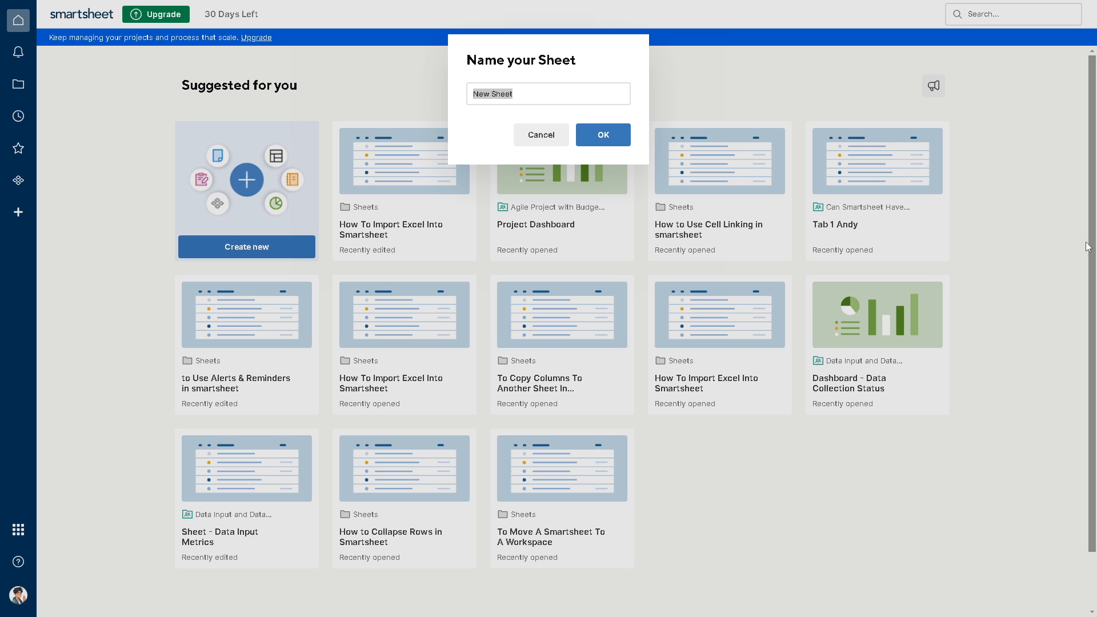
{"action": "left_click", "coordinate": [548, 98]}
{"action": "key", "text": "ctrl+a"}
{"action": "type", "text": "how to pull data from another sheet in smartsheet"}
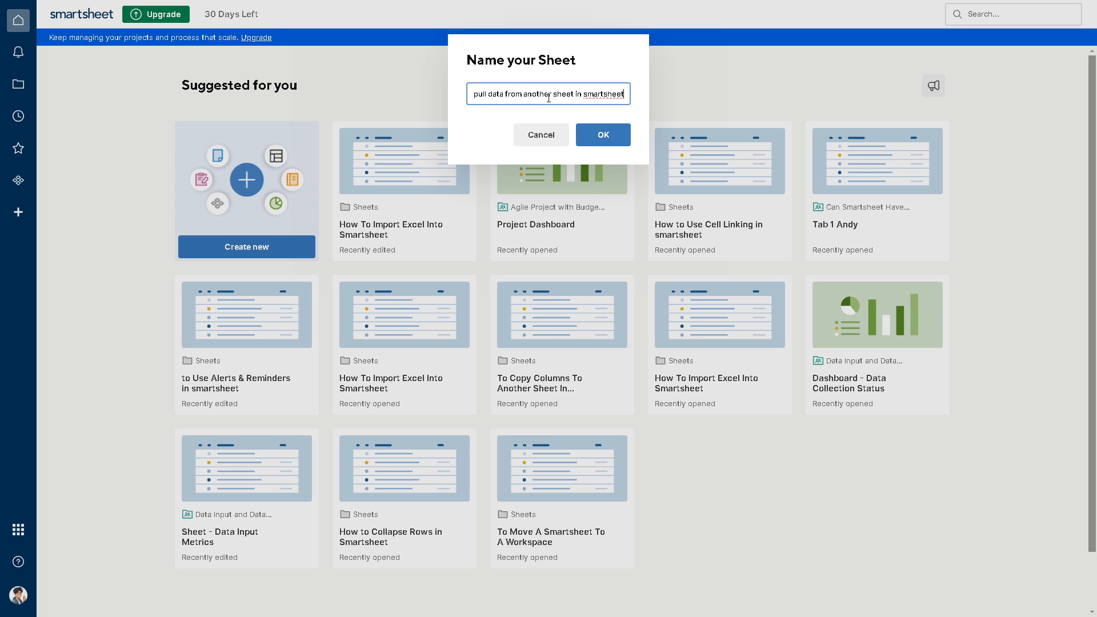
{"action": "left_click", "coordinate": [594, 138]}
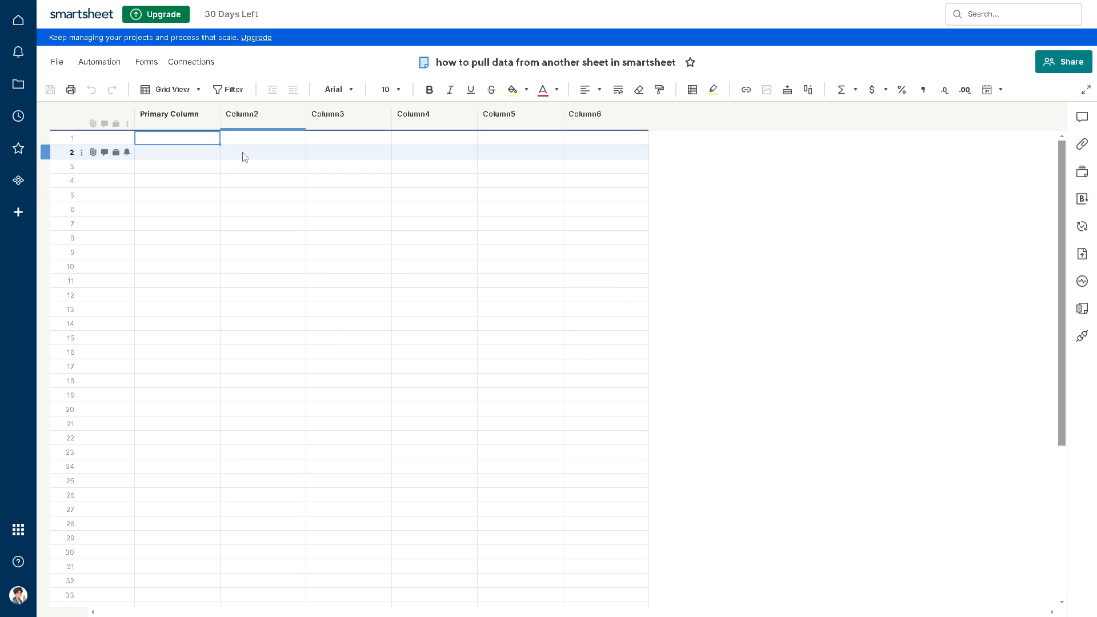
- Begin the formula "=vlookup(Search" in row 1 of Column2
{"action": "left_click", "coordinate": [269, 140]}
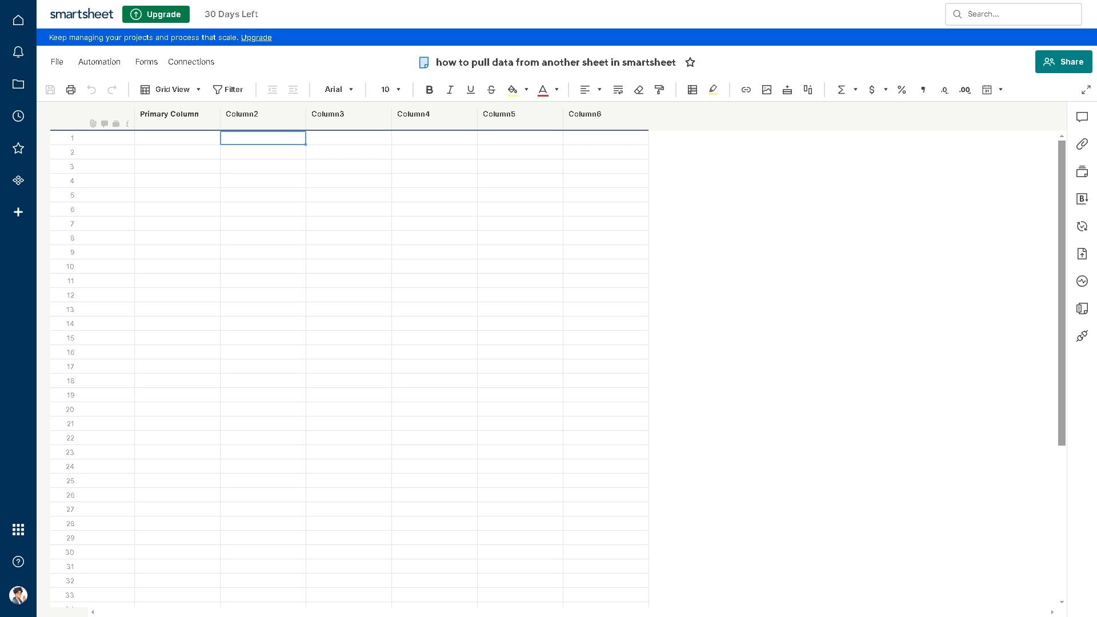
{"action": "left_click", "coordinate": [287, 138]}
{"action": "type", "text": "=vloo"}
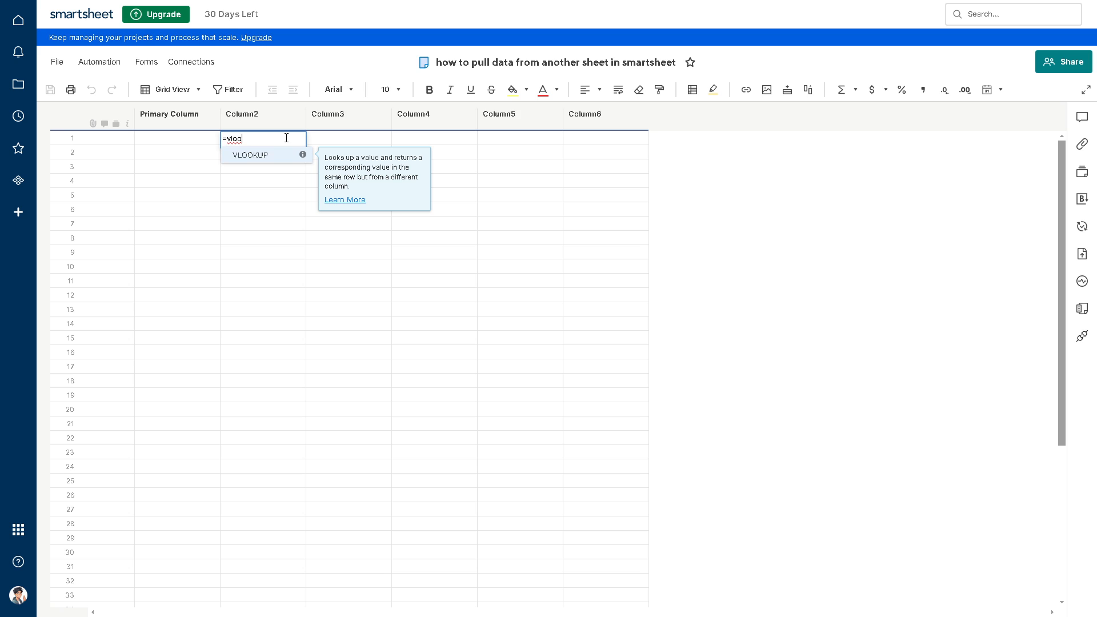
{"action": "type", "text": "kup"}
{"action": "left_click", "coordinate": [180, 117]}
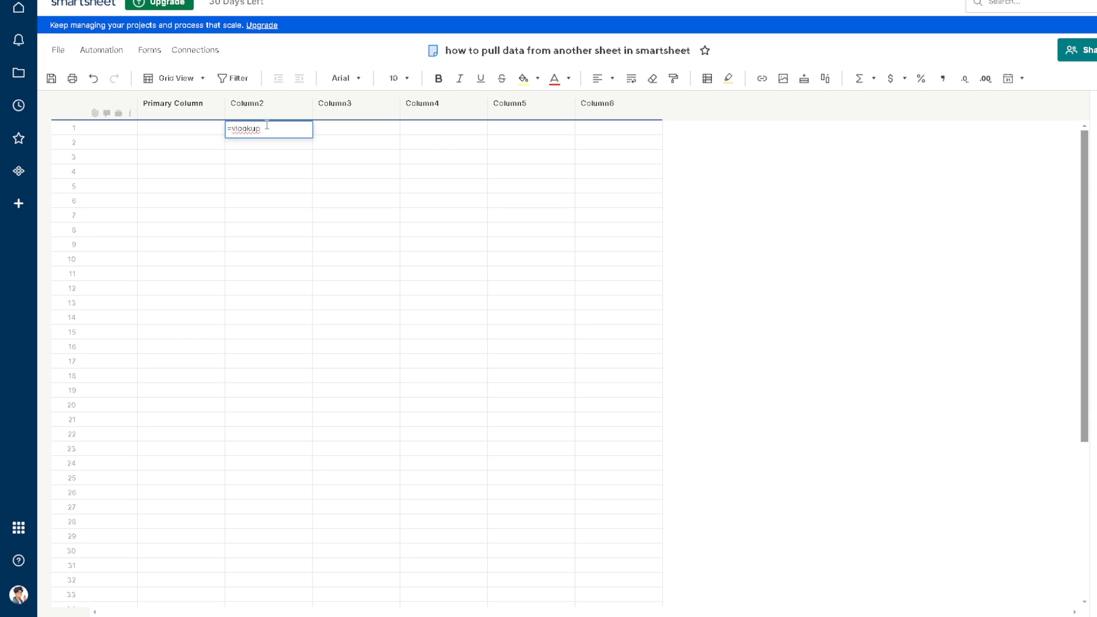
{"action": "type", "text": "9"}
{"action": "key", "text": "BackSpace"}
{"action": "type", "text": "("}
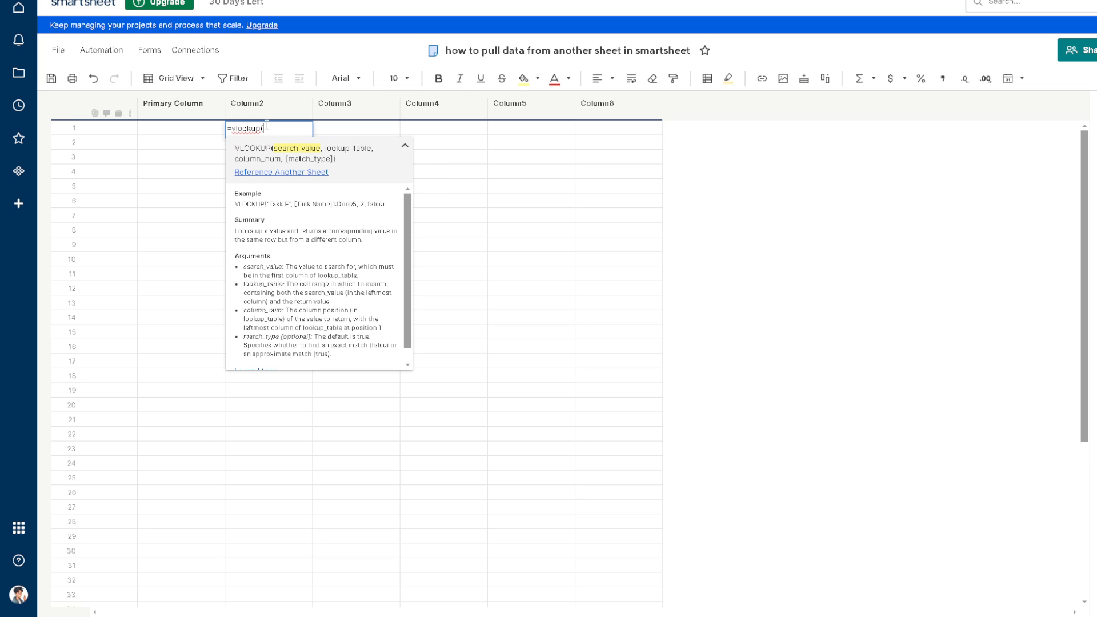
{"action": "type", "text": "Search"}
{"action": "scroll", "coordinate": [332, 260], "scroll_direction": "down", "scroll_amount": 1}
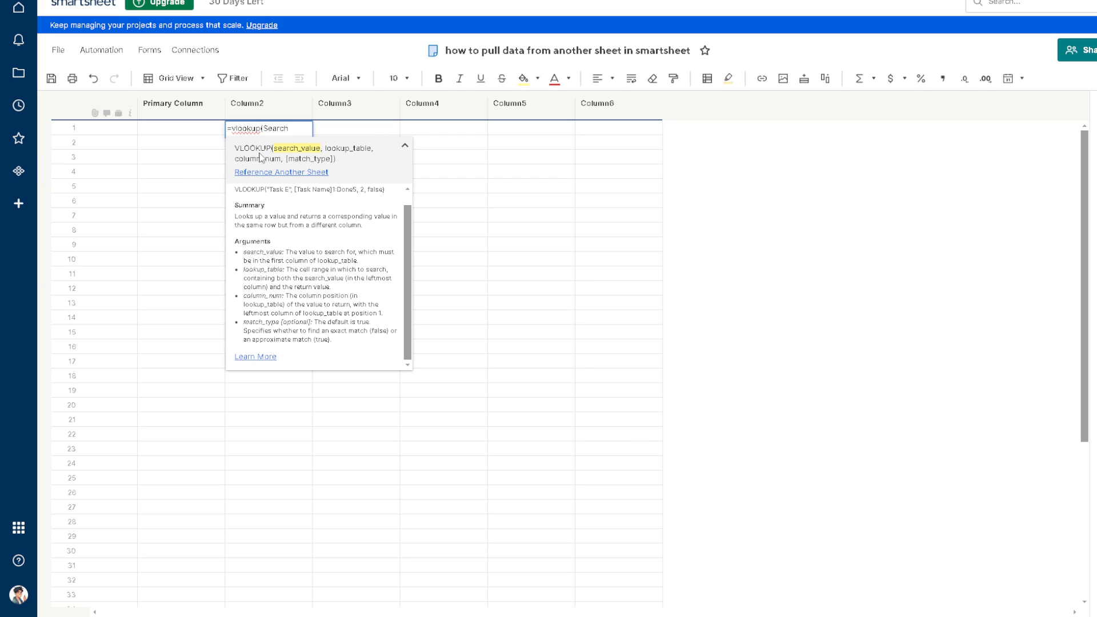
- Start referencing another sheet from the formula and preview several existing sheets as possible data sources
{"action": "left_click", "coordinate": [293, 173]}
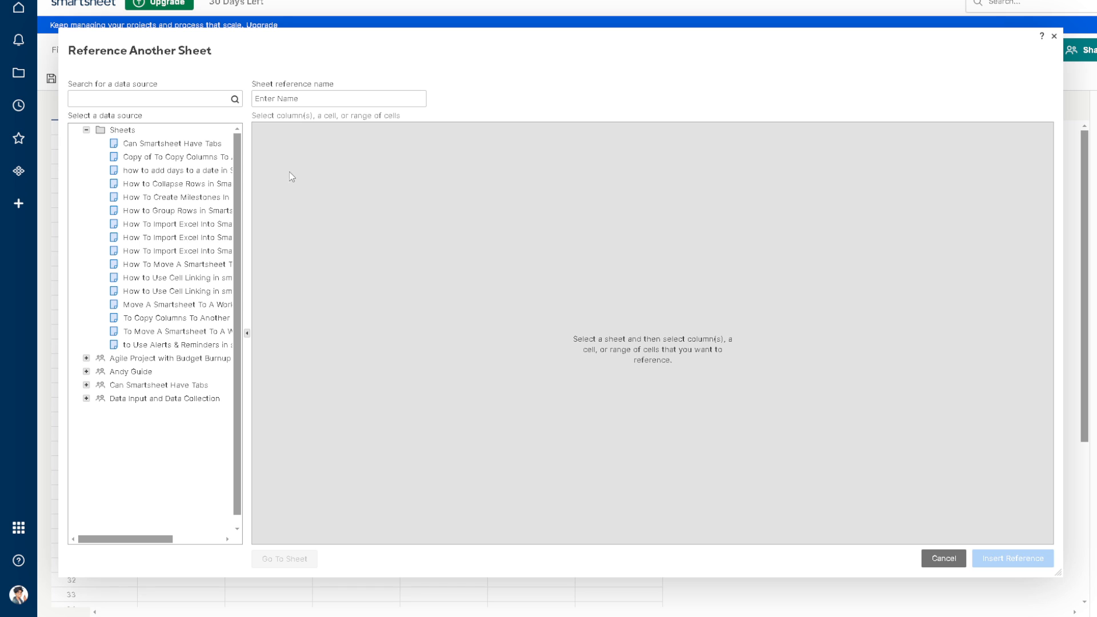
{"action": "left_click", "coordinate": [187, 146]}
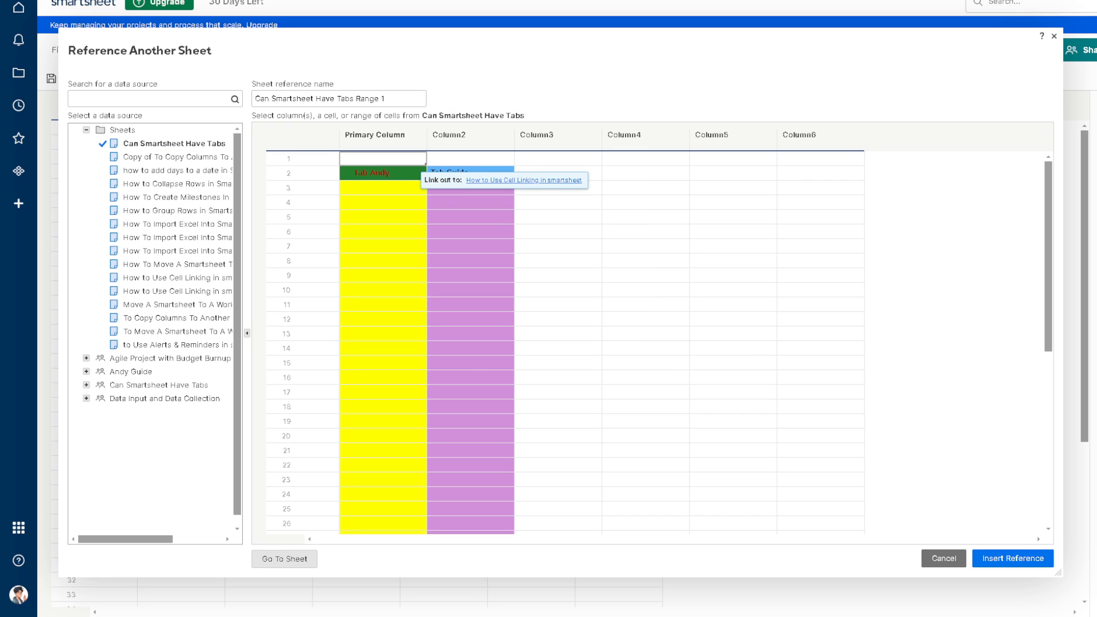
{"action": "left_click", "coordinate": [163, 171]}
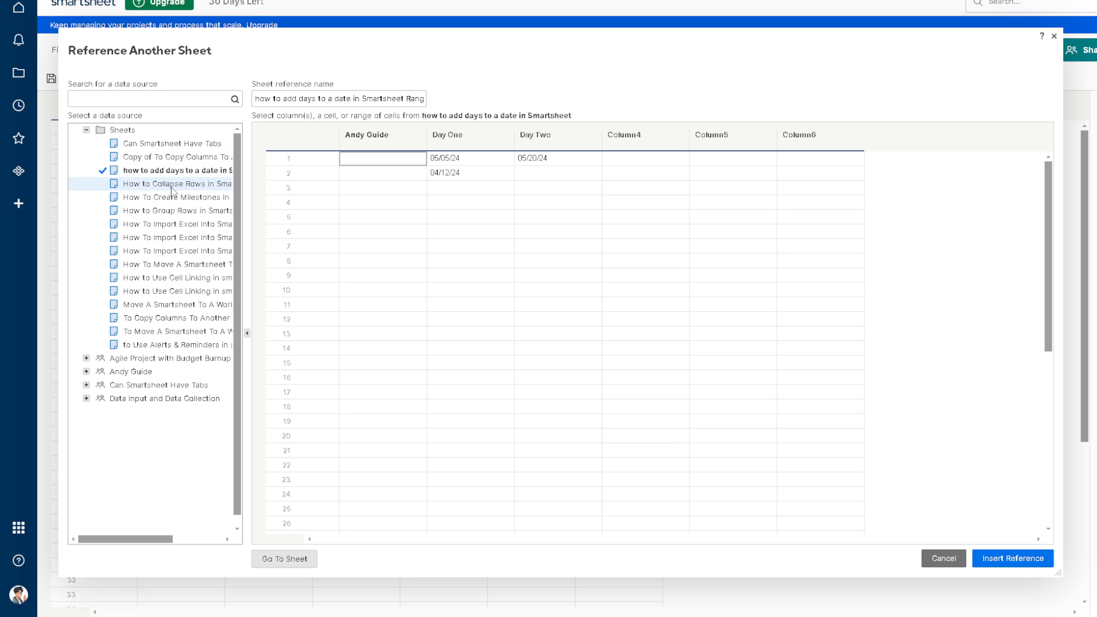
{"action": "left_click", "coordinate": [172, 185]}
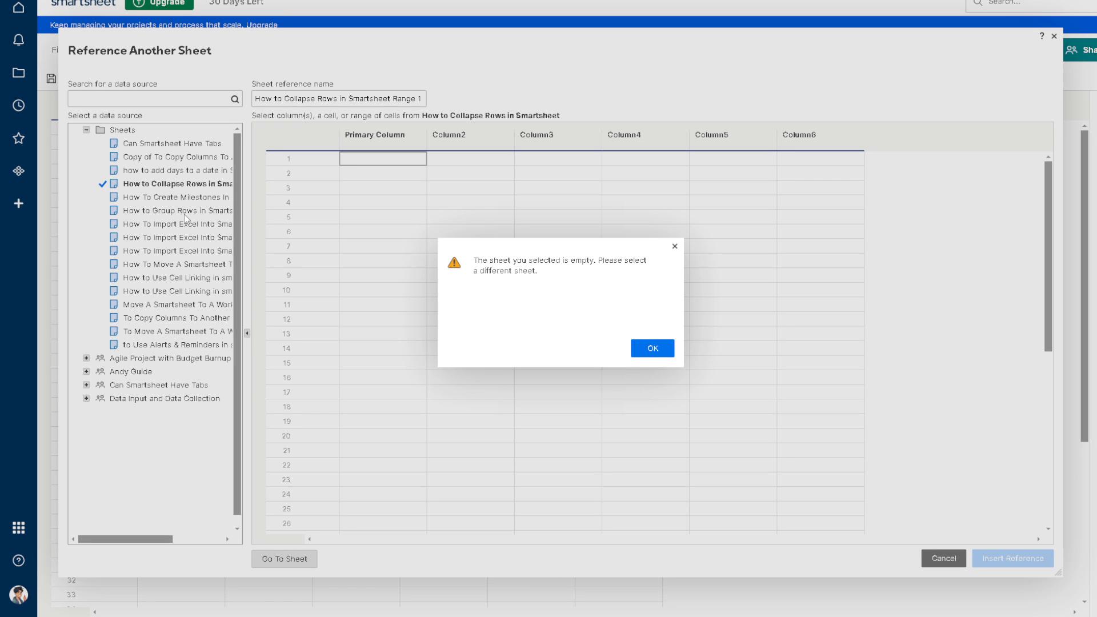
{"action": "left_click", "coordinate": [651, 348]}
{"action": "left_click", "coordinate": [169, 158]}
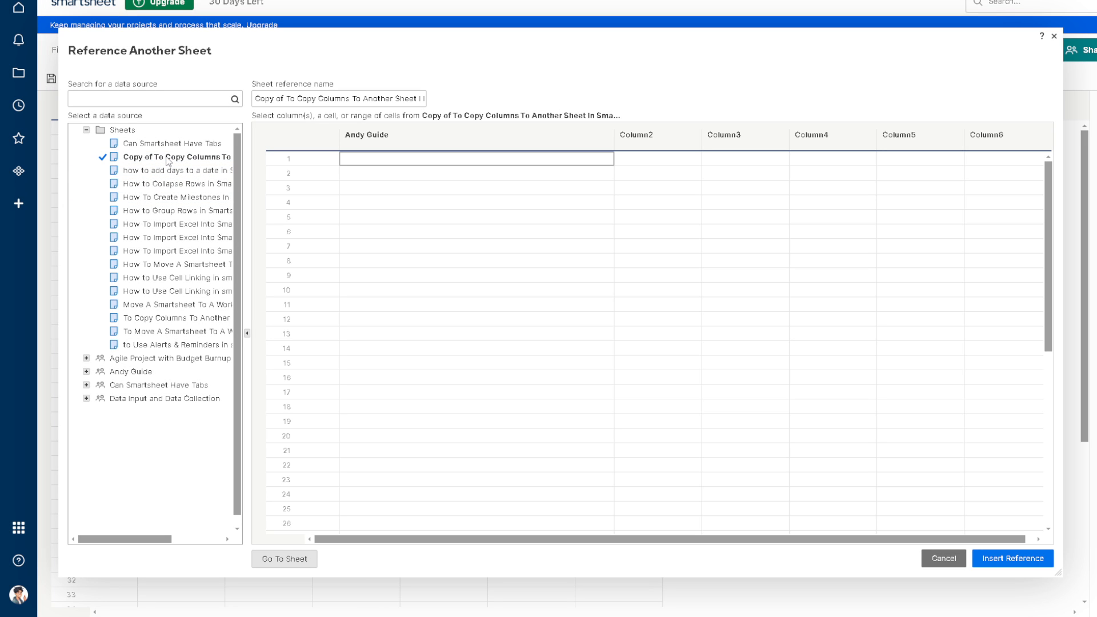
{"action": "left_click", "coordinate": [172, 237]}
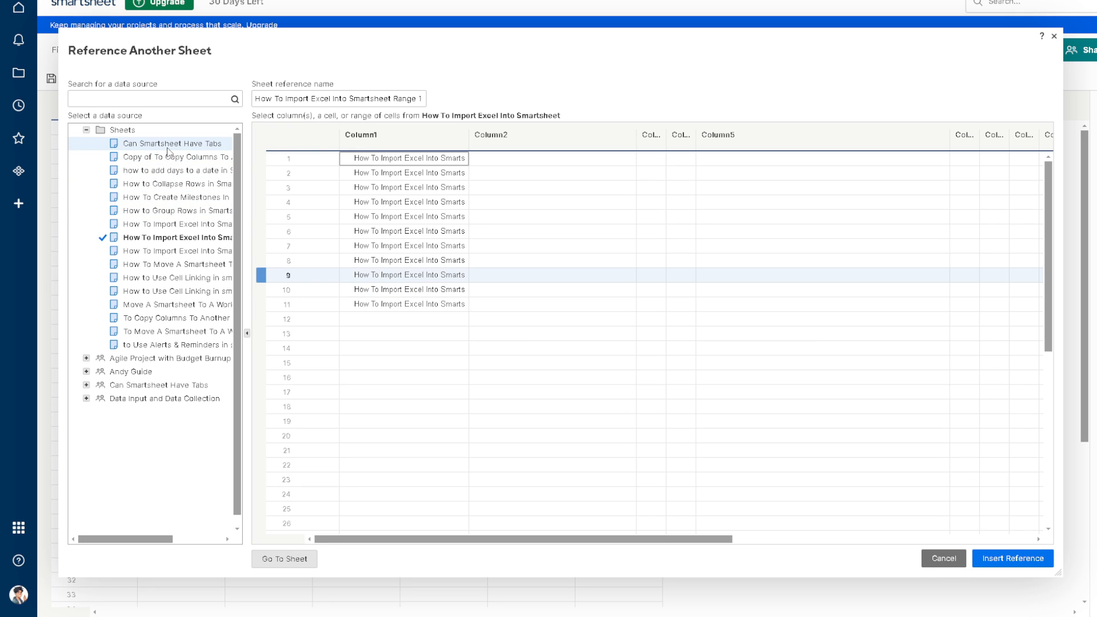
- Insert a reference to the Can Smartsheet Have Tabs sheet into the VLOOKUP formula and commit the cell
{"action": "left_click", "coordinate": [171, 143]}
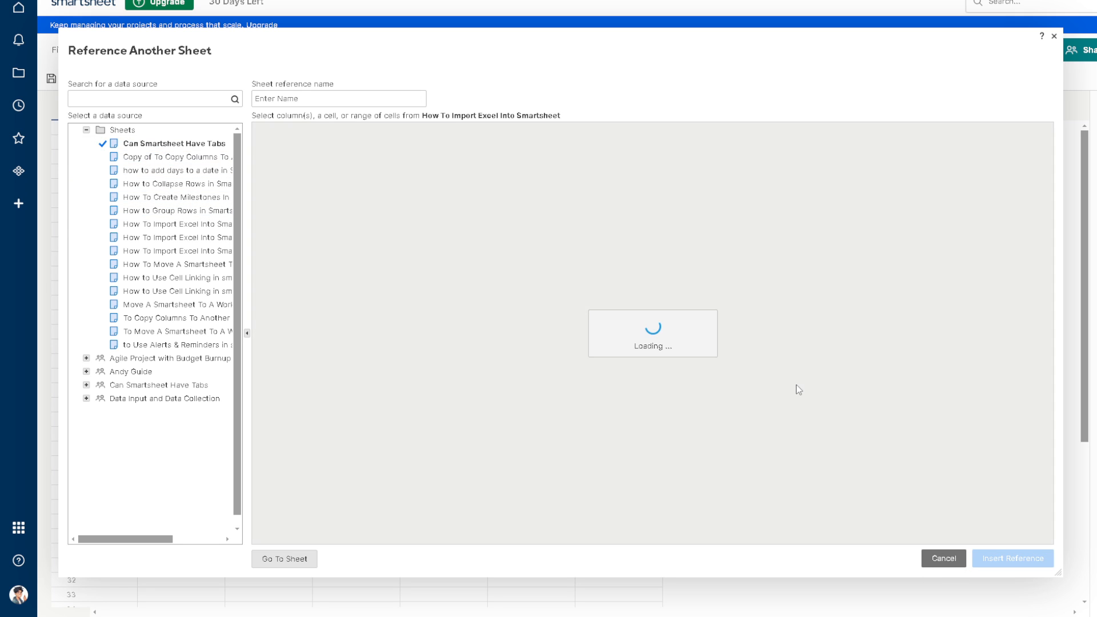
{"action": "left_click", "coordinate": [1010, 558]}
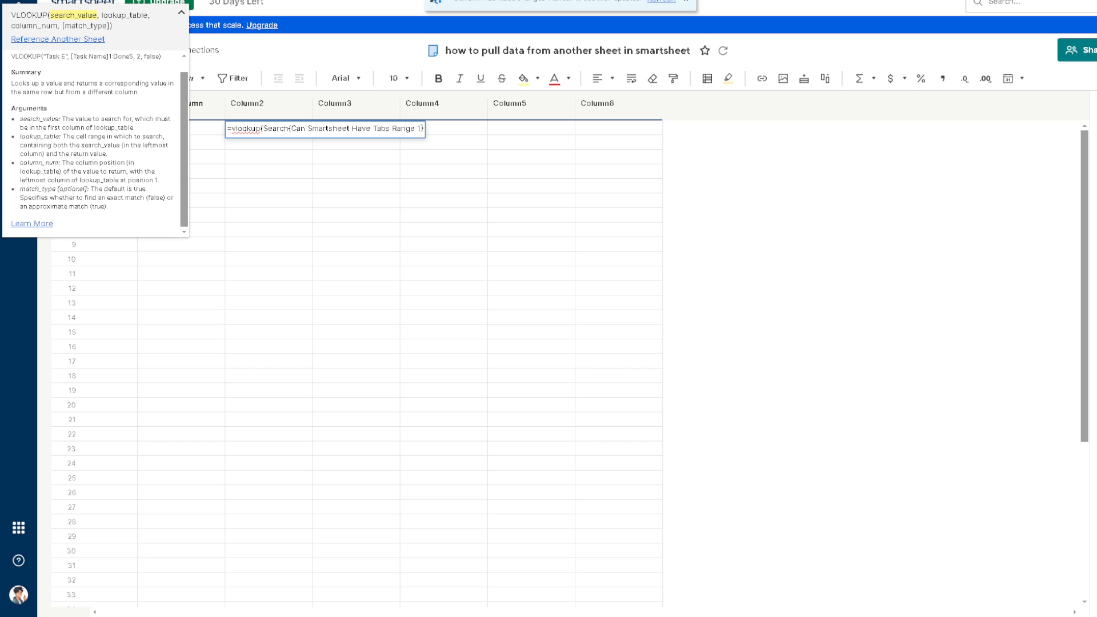
{"action": "left_click", "coordinate": [355, 229]}
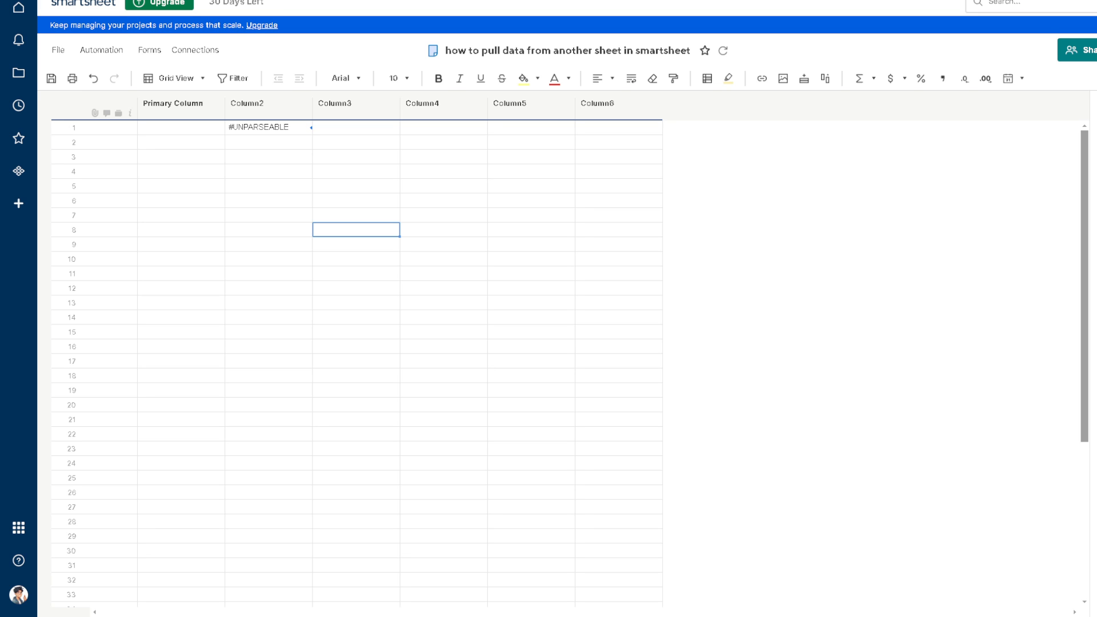
- Reopen the Column2 formula's sheet reference picker and preview the Create Milestones, Import Excel and Collapse Rows sheets as sources
{"action": "double_click", "coordinate": [251, 126]}
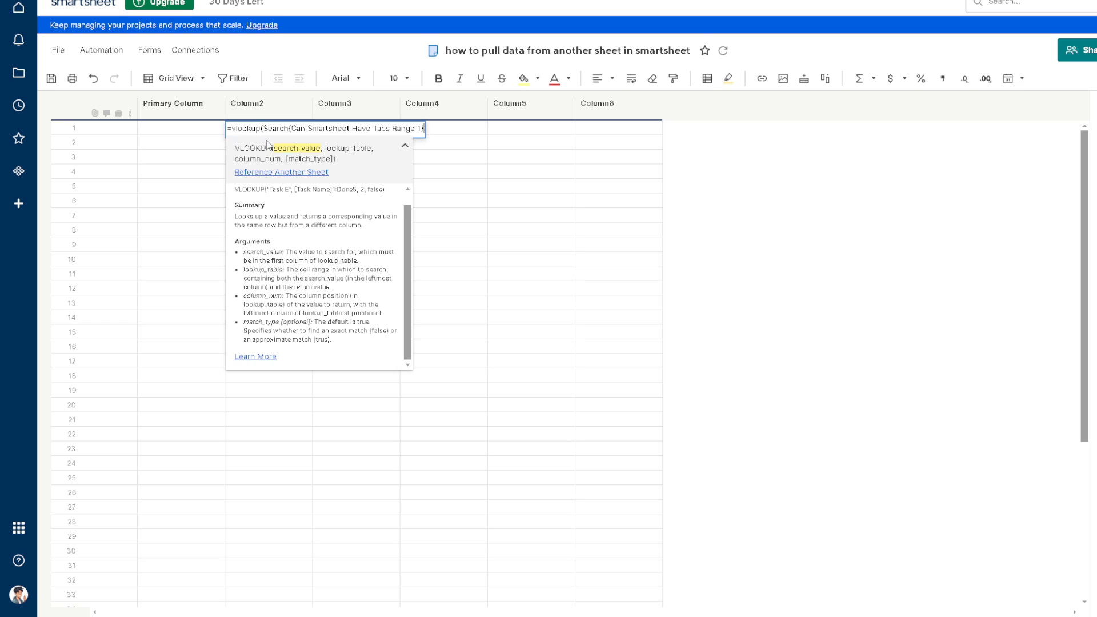
{"action": "left_click", "coordinate": [268, 173]}
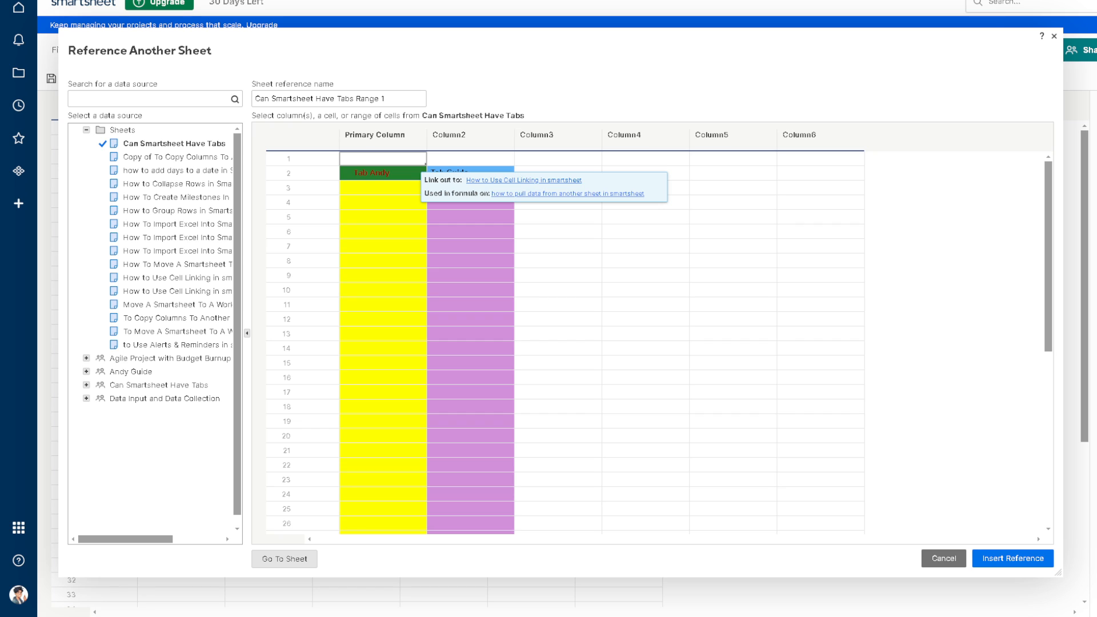
{"action": "left_click", "coordinate": [166, 197]}
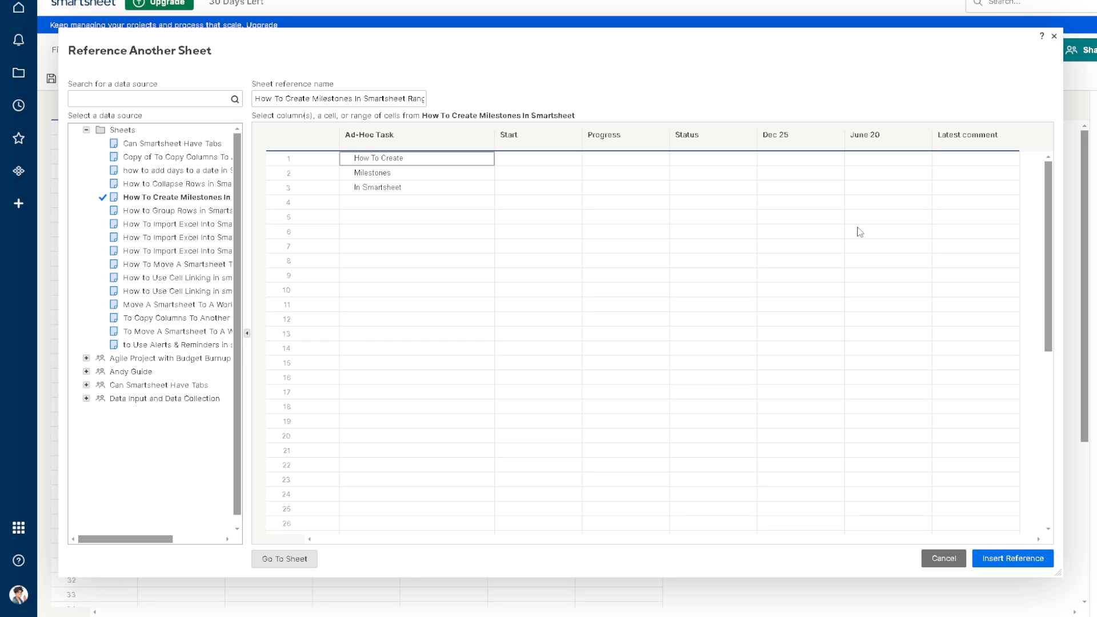
{"action": "left_click", "coordinate": [231, 252]}
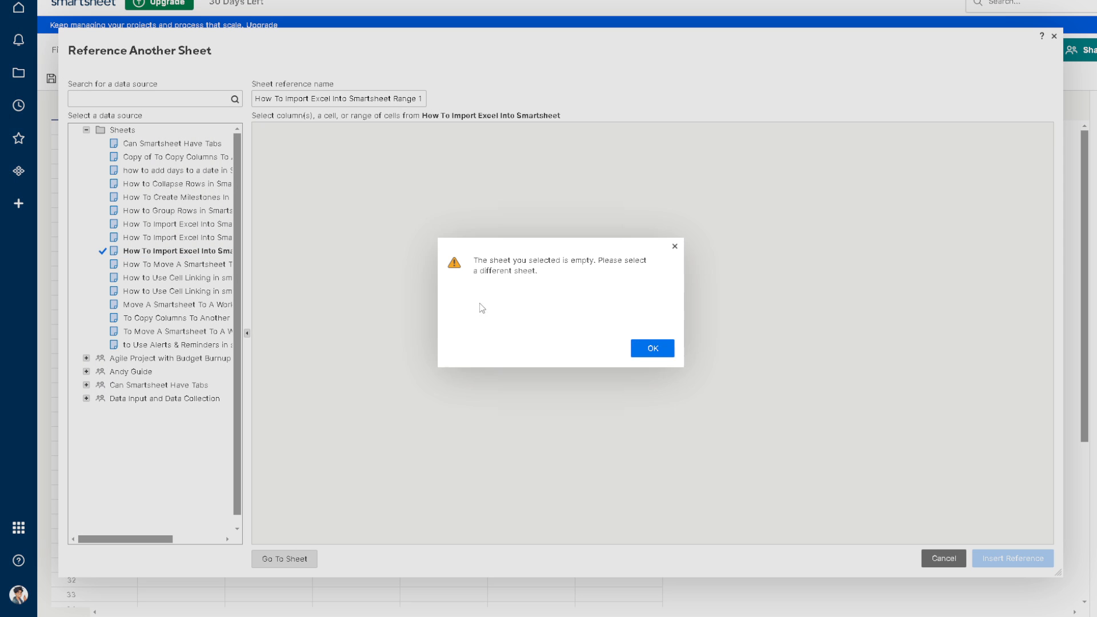
{"action": "left_click", "coordinate": [652, 345]}
{"action": "left_click", "coordinate": [147, 185]}
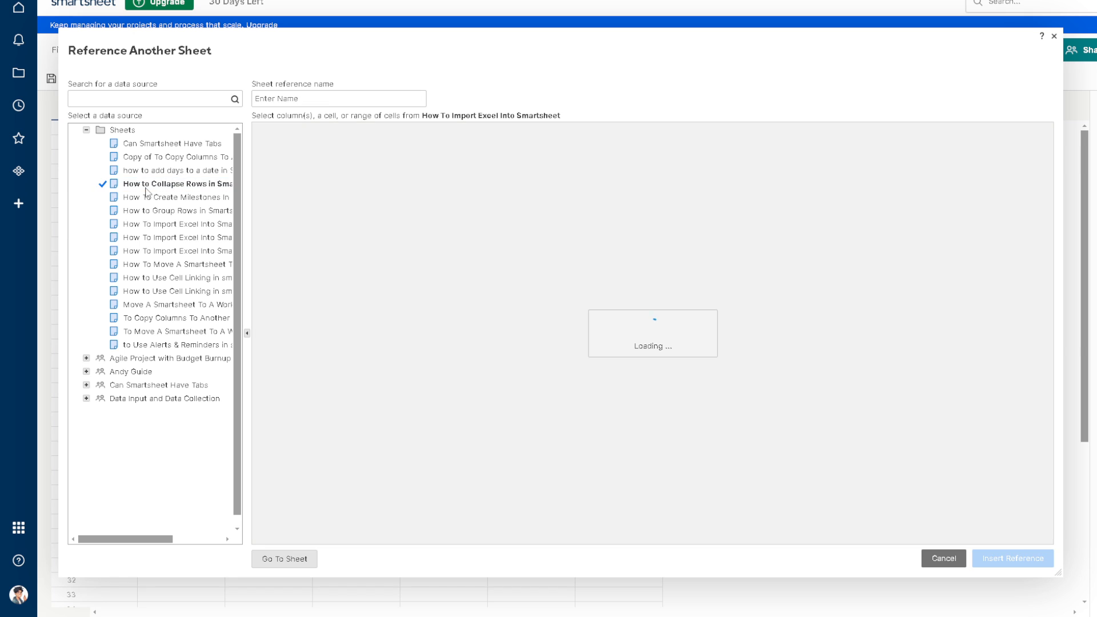
{"action": "left_click", "coordinate": [651, 348]}
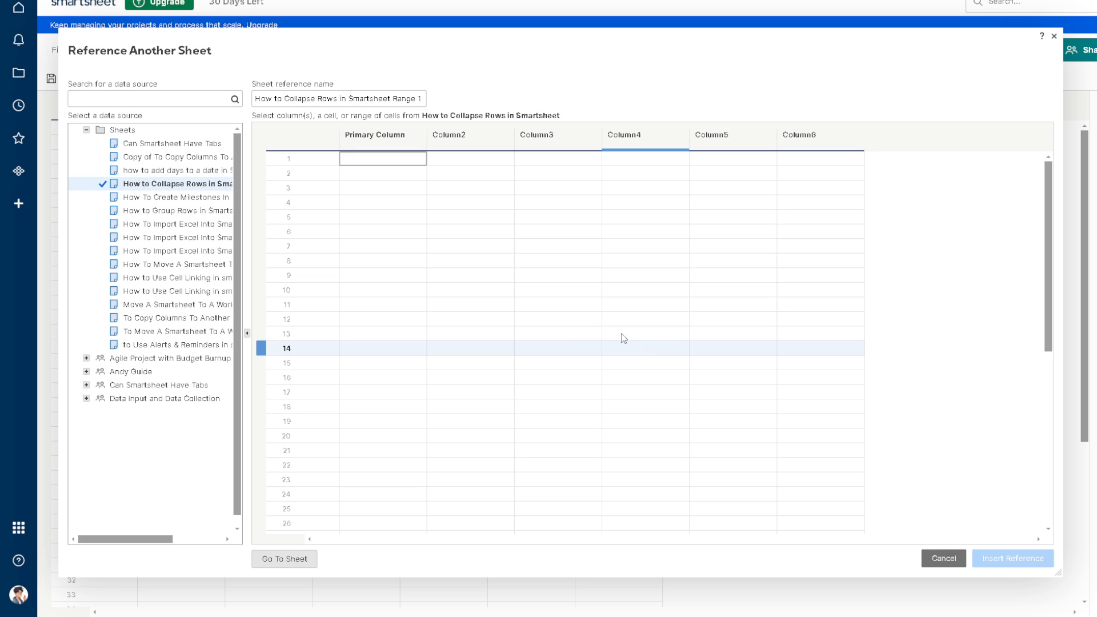
- Try to insert a reference to the "how to add days to a date in Smartsheet" sheet, and reselect Can Smartsheet Have Tabs
{"action": "left_click", "coordinate": [171, 171]}
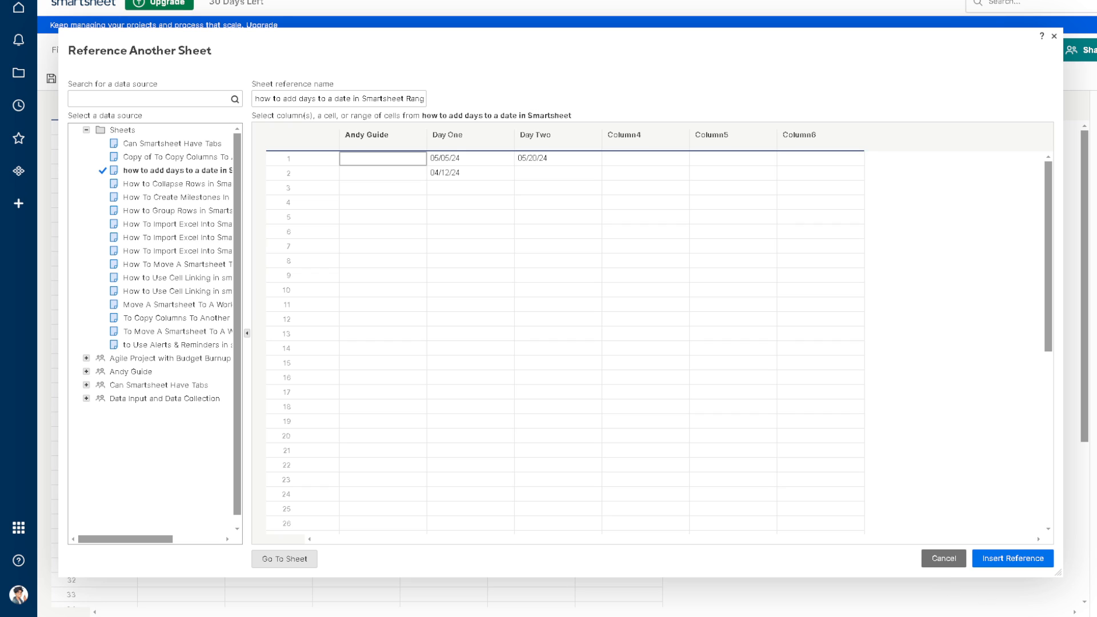
{"action": "left_click", "coordinate": [1021, 561]}
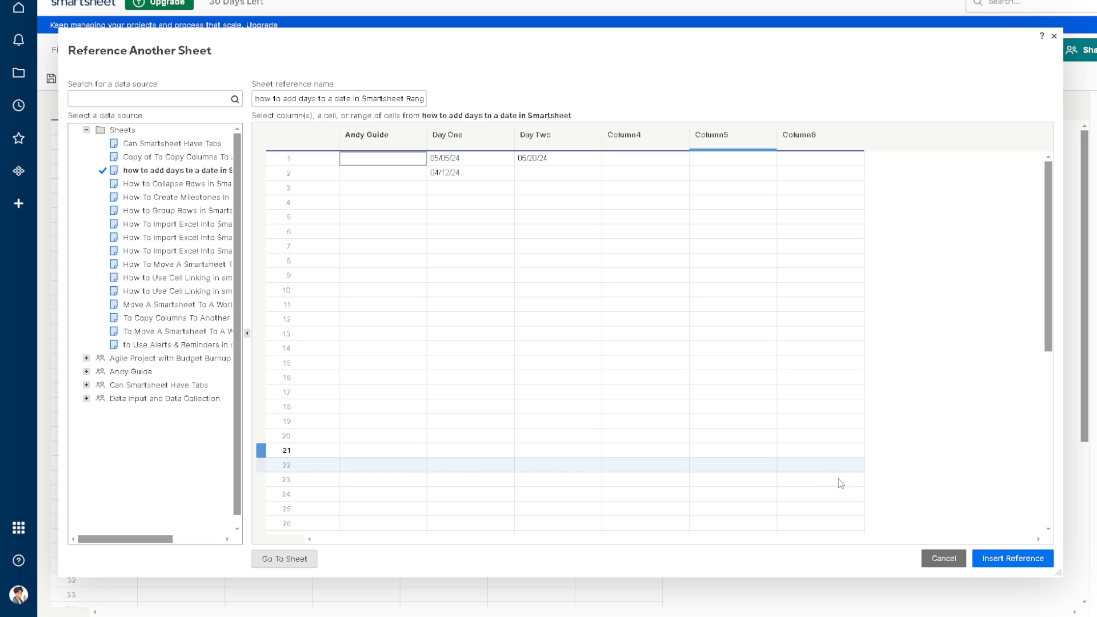
{"action": "left_click", "coordinate": [166, 144]}
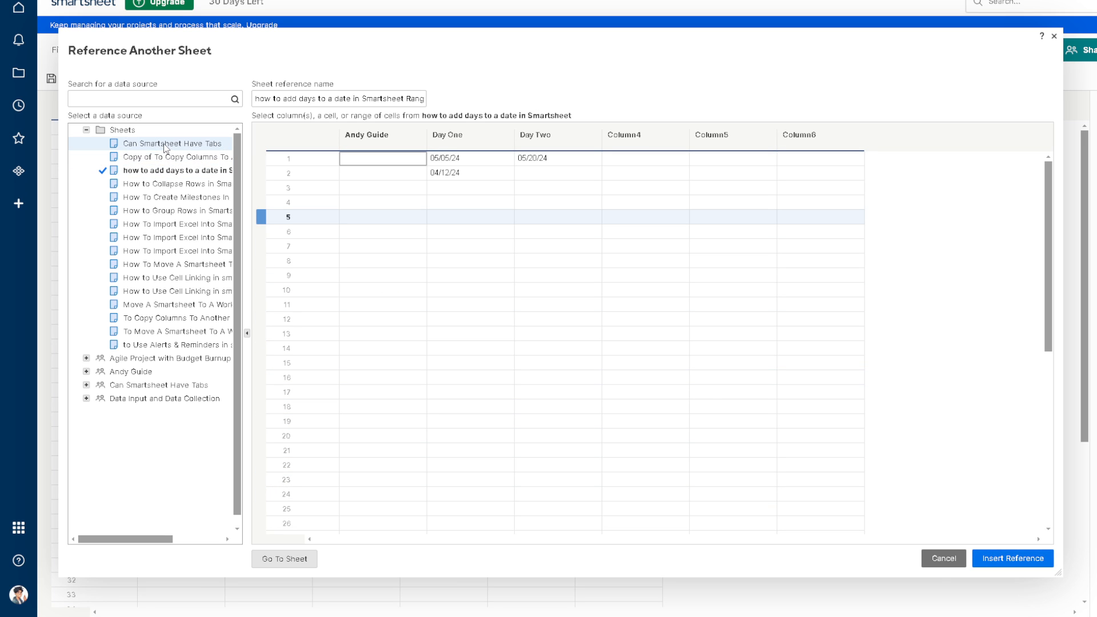